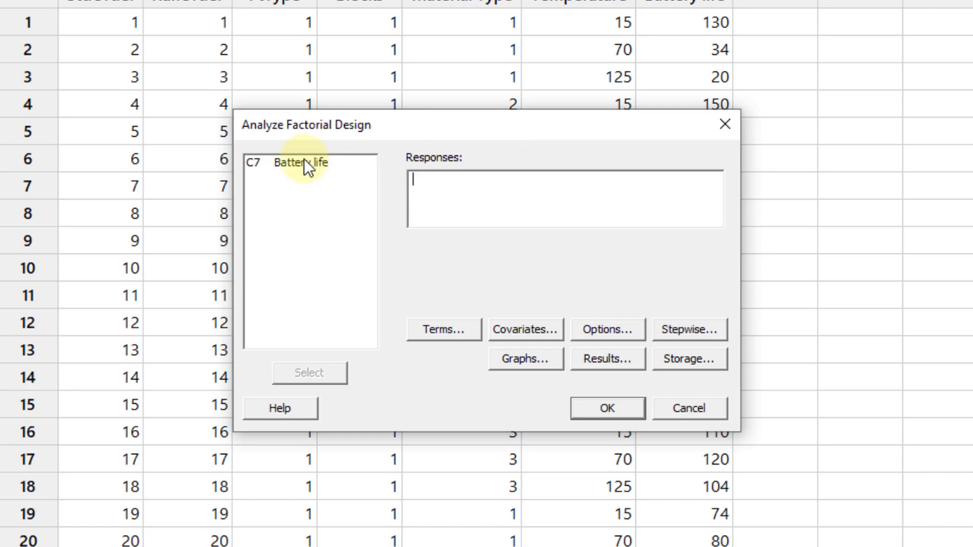
# Assign Battery life as the response of the factorial analysis and choose the four-in-one residual plots
pyautogui.click(304, 161)
pyautogui.click(317, 372)
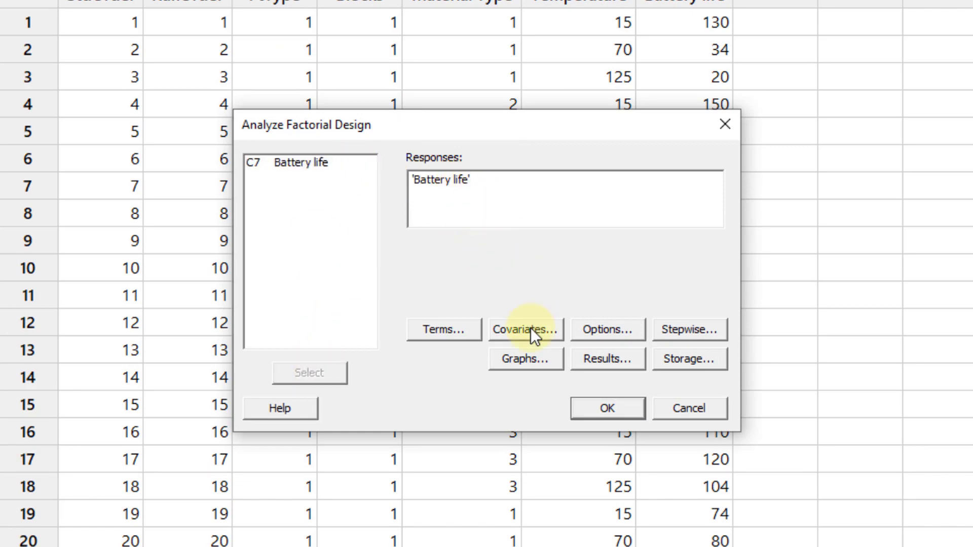
pyautogui.click(527, 360)
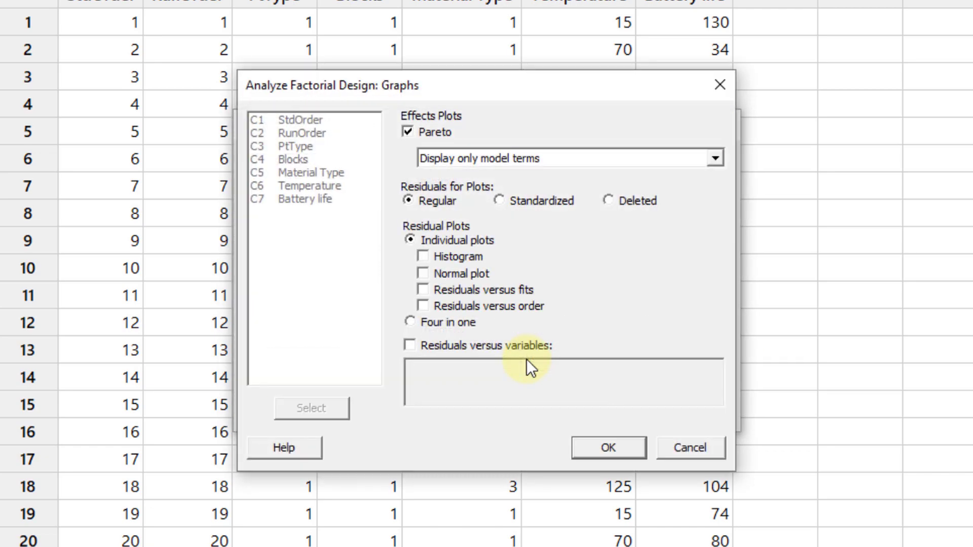
pyautogui.click(432, 325)
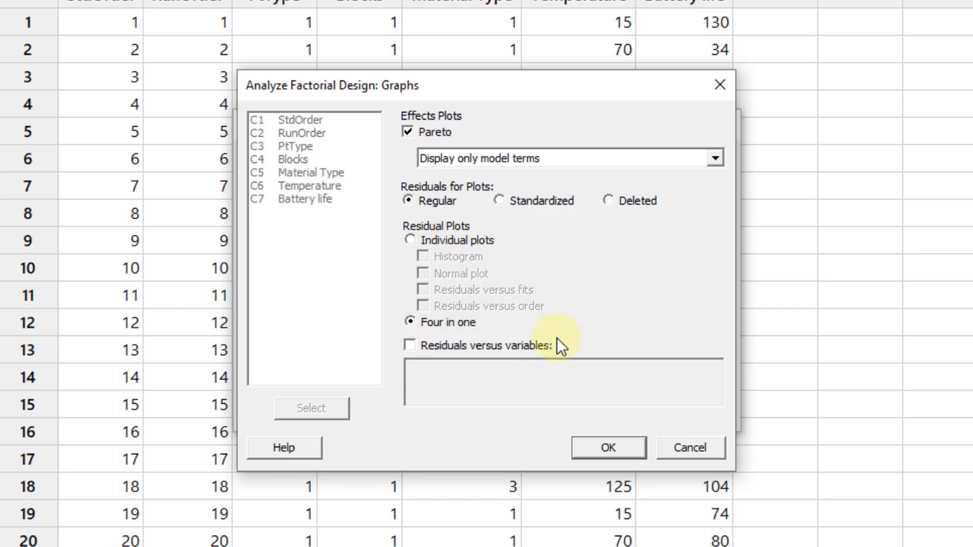
pyautogui.click(608, 447)
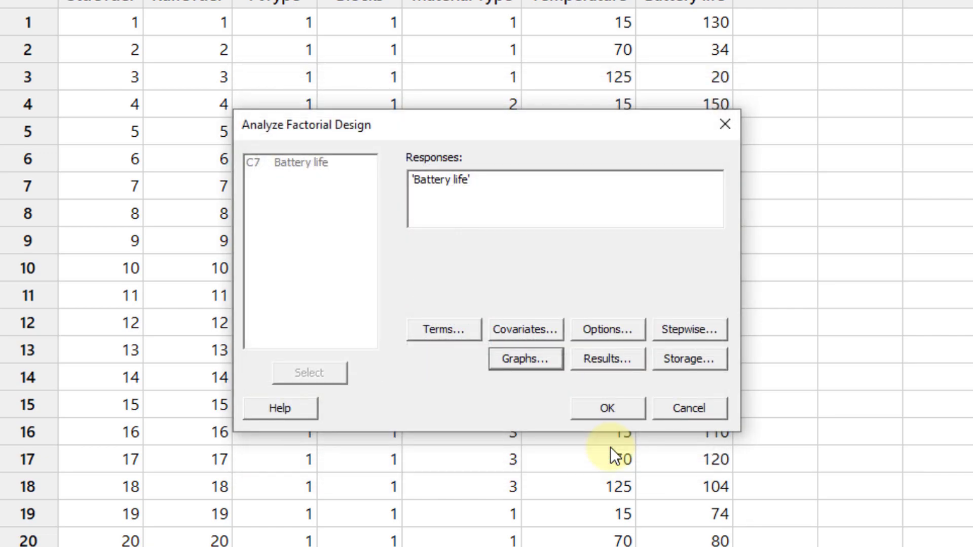
# Set the results display to expanded tables and run the factorial design analysis
pyautogui.click(618, 357)
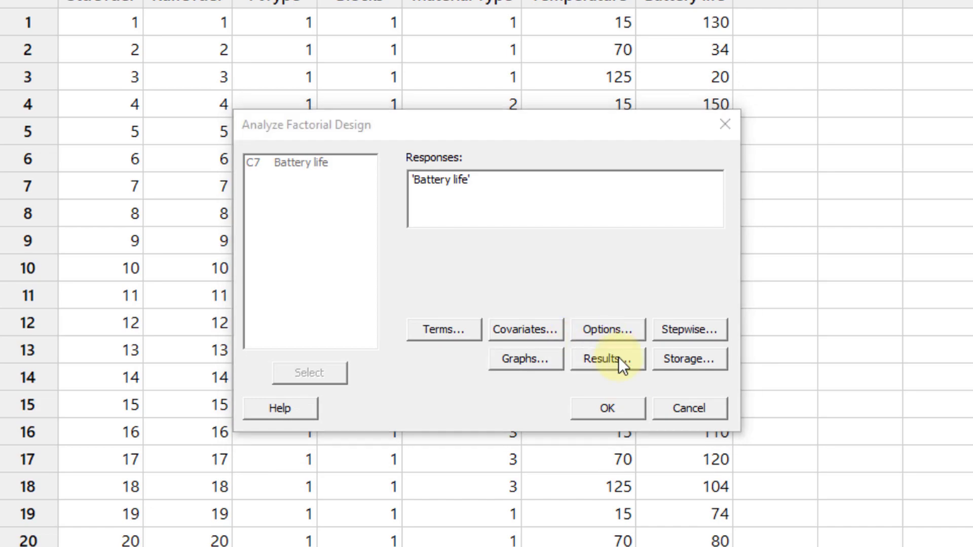
pyautogui.click(532, 142)
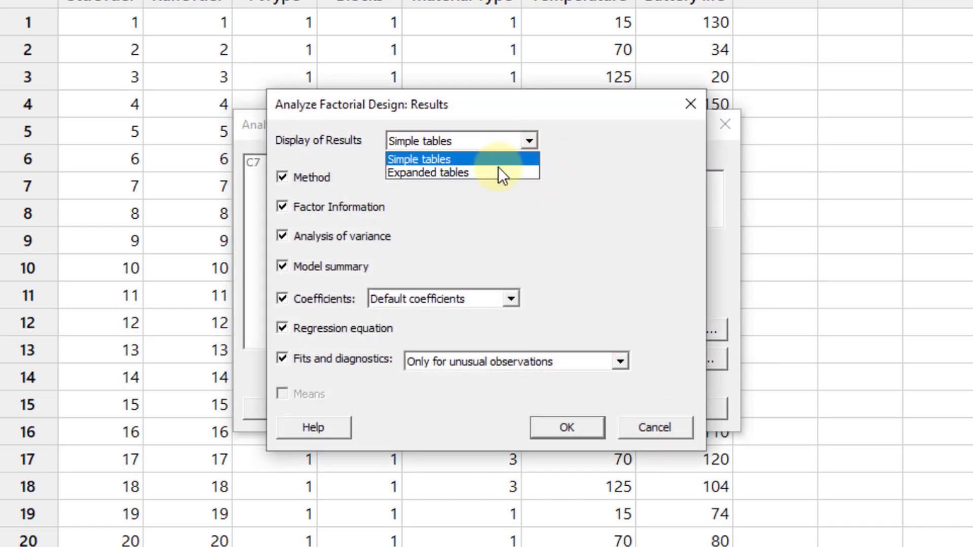
pyautogui.click(488, 172)
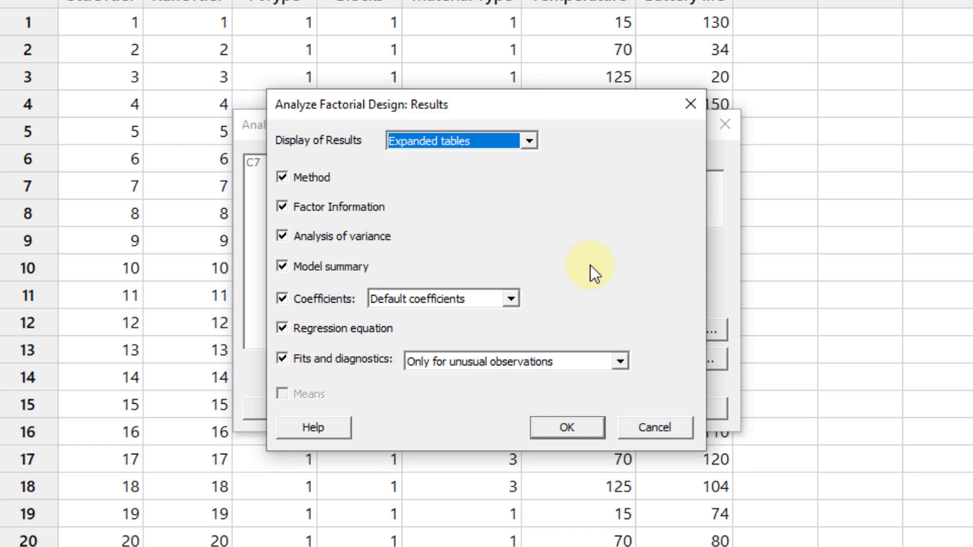
pyautogui.click(584, 428)
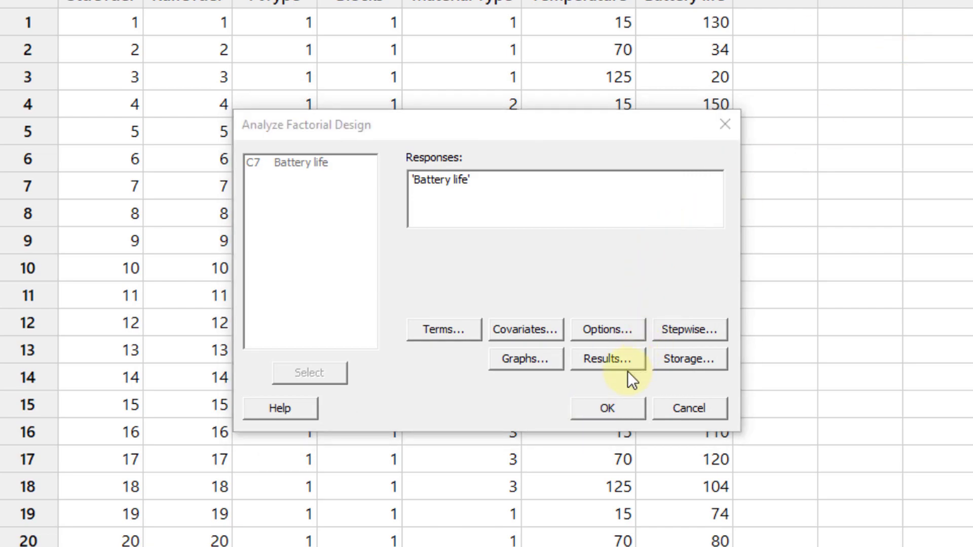
pyautogui.click(614, 404)
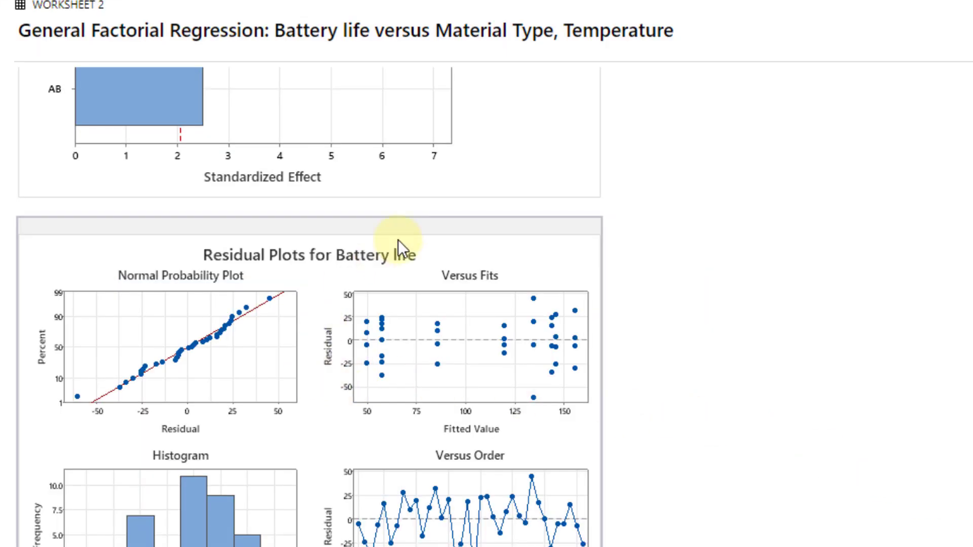
# Enlarge the residual plots for Battery life and examine the normal probability, histogram, versus fits and versus order plots
pyautogui.click(505, 264)
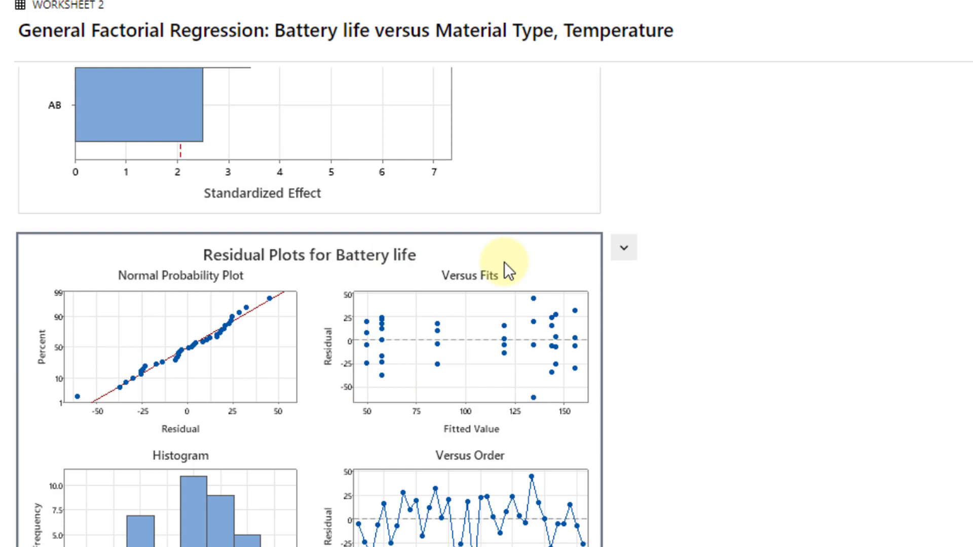
pyautogui.doubleClick(504, 263)
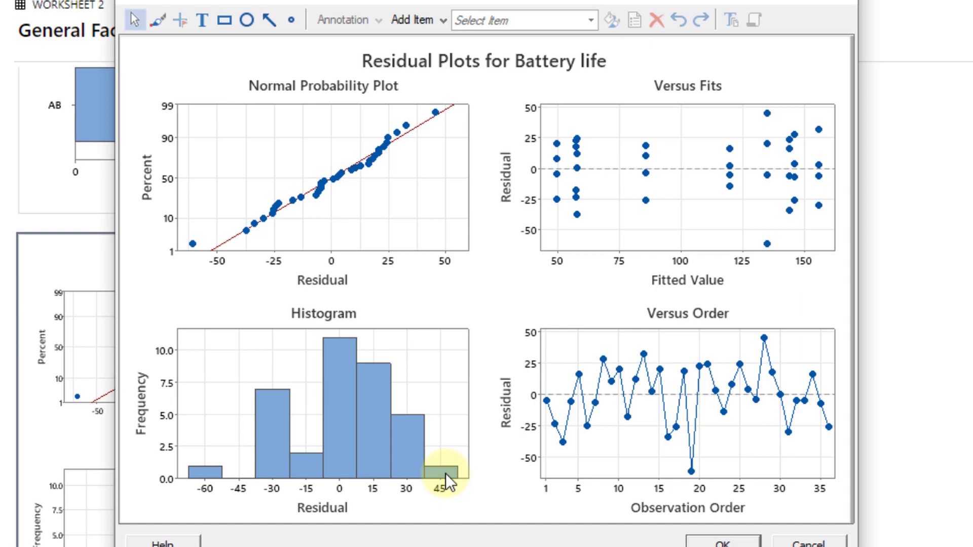
pyautogui.moveTo(445, 473)
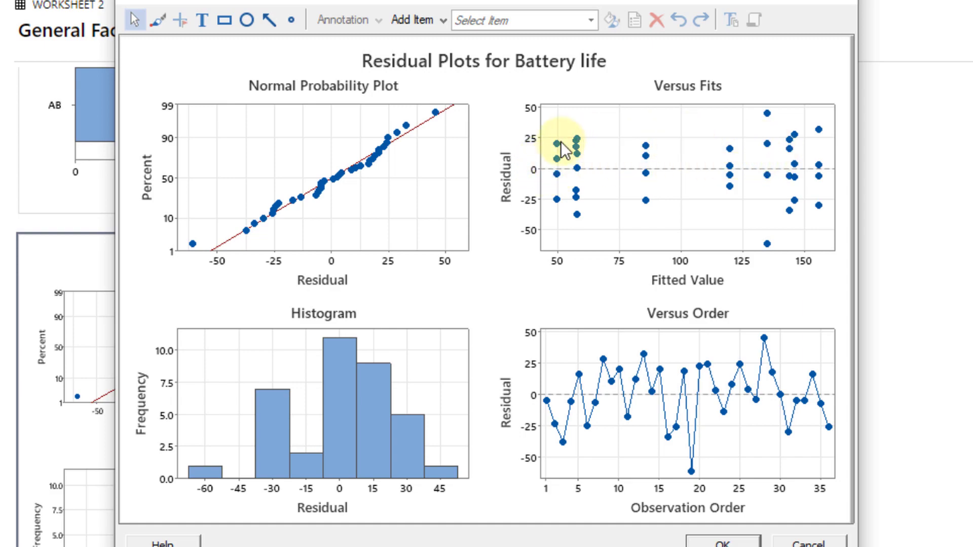
pyautogui.moveTo(561, 141)
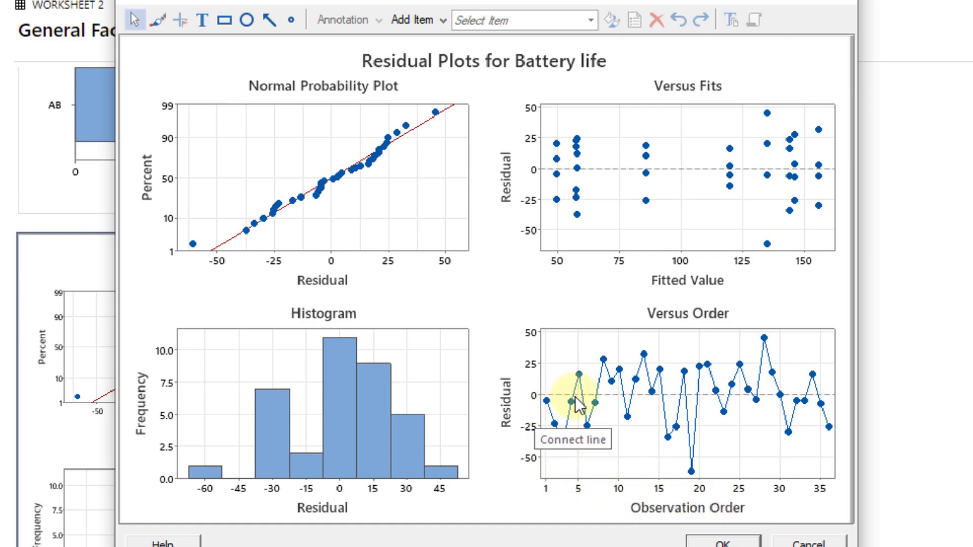
pyautogui.moveTo(559, 444)
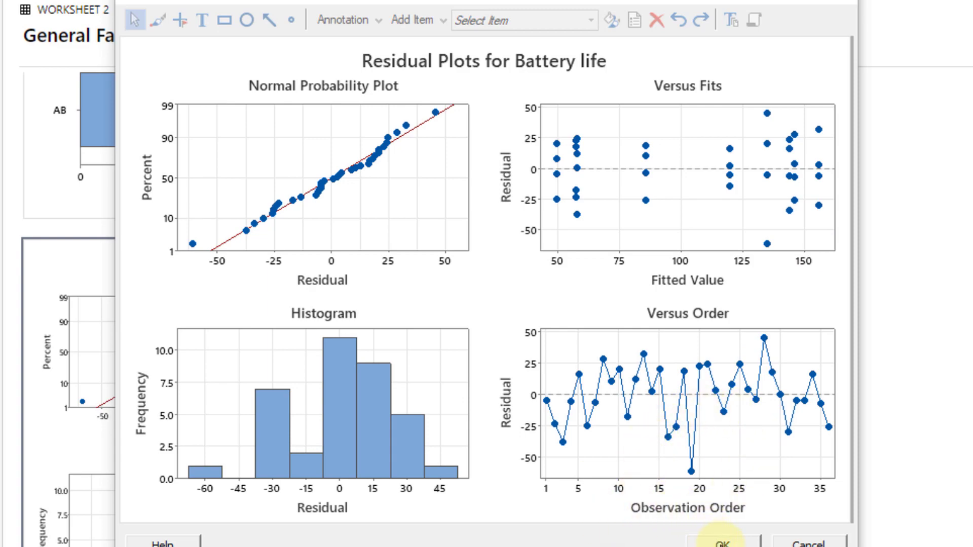
pyautogui.click(724, 541)
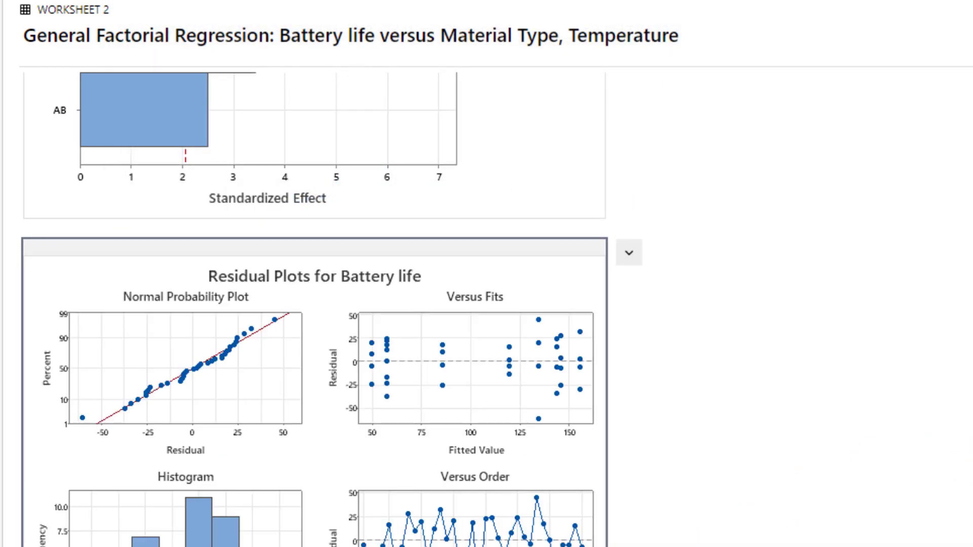
# Review the regression output's coefficients and model summary, and examine the Pareto chart of the standardized effects
pyautogui.scroll(15, 324, 304)
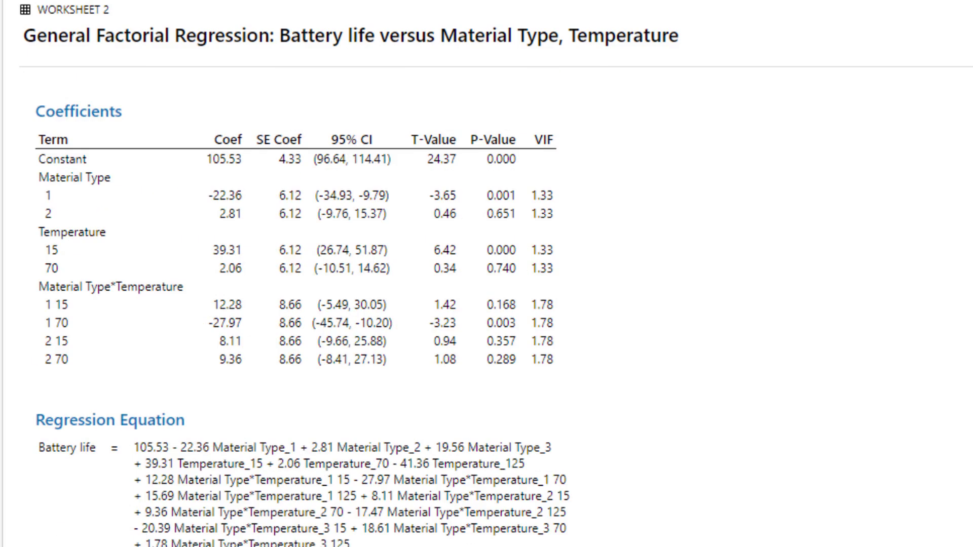
pyautogui.scroll(-8, 487, 305)
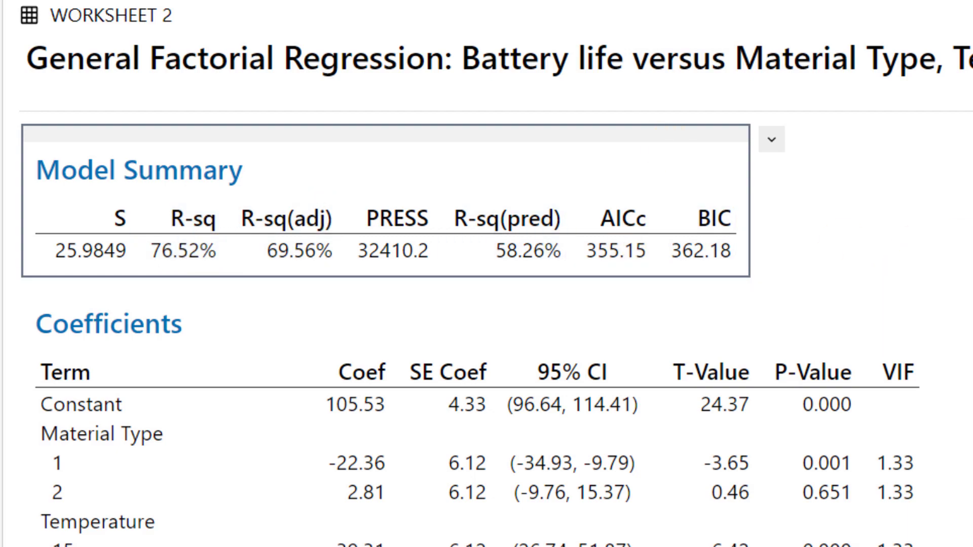
pyautogui.scroll(6, 497, 330)
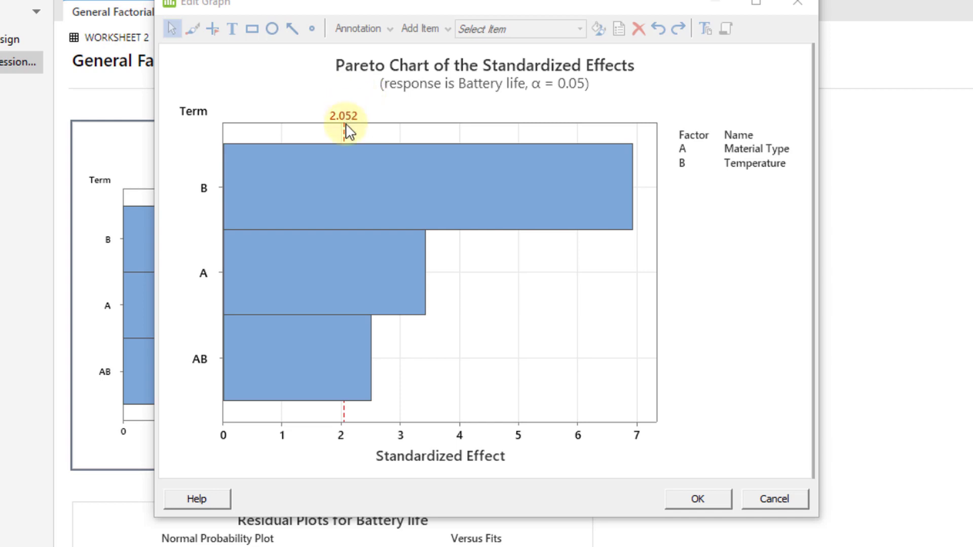
pyautogui.click(351, 284)
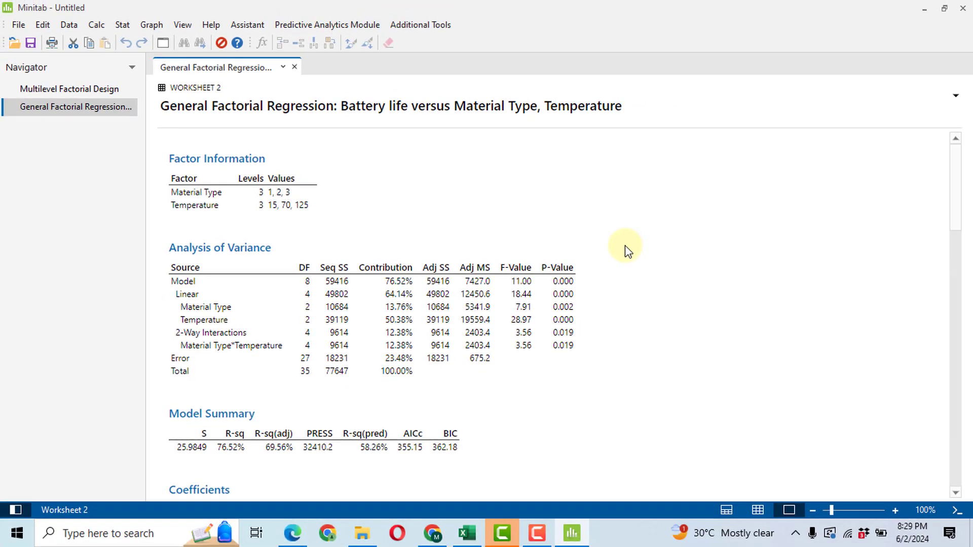
# Set up factorial plots of Battery life against Material Type and Temperature, with a main effects plot and a lower left matrix interaction plot
pyautogui.click(123, 25)
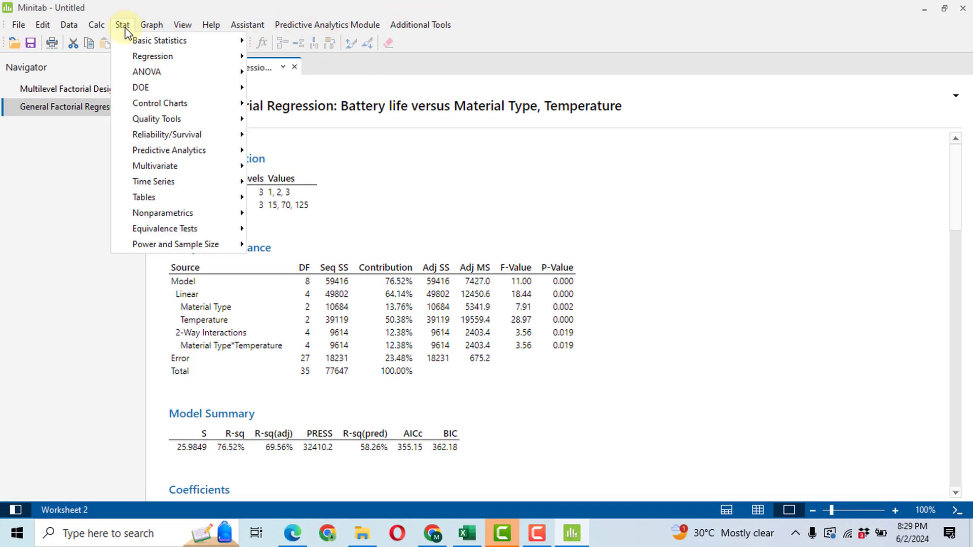
pyautogui.moveTo(211, 87)
pyautogui.moveTo(283, 103)
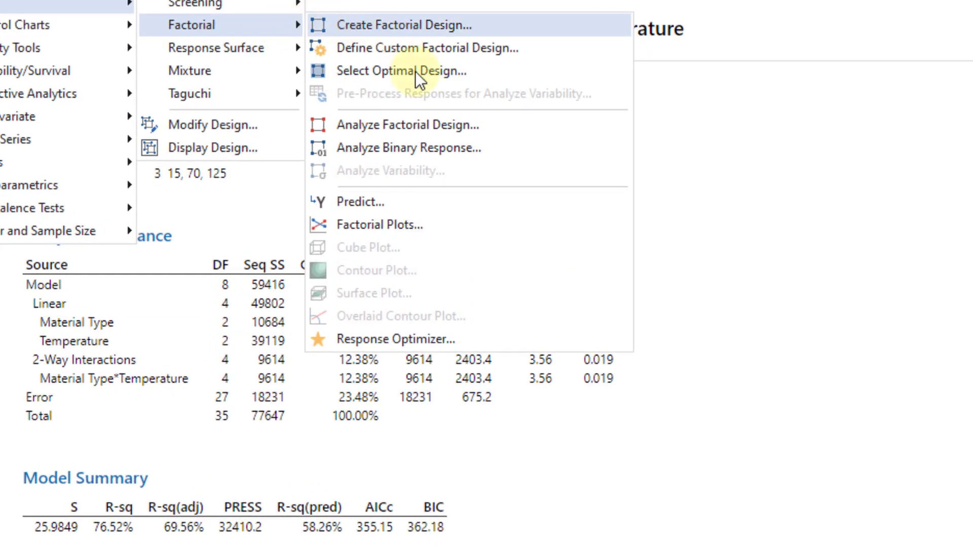
pyautogui.click(397, 225)
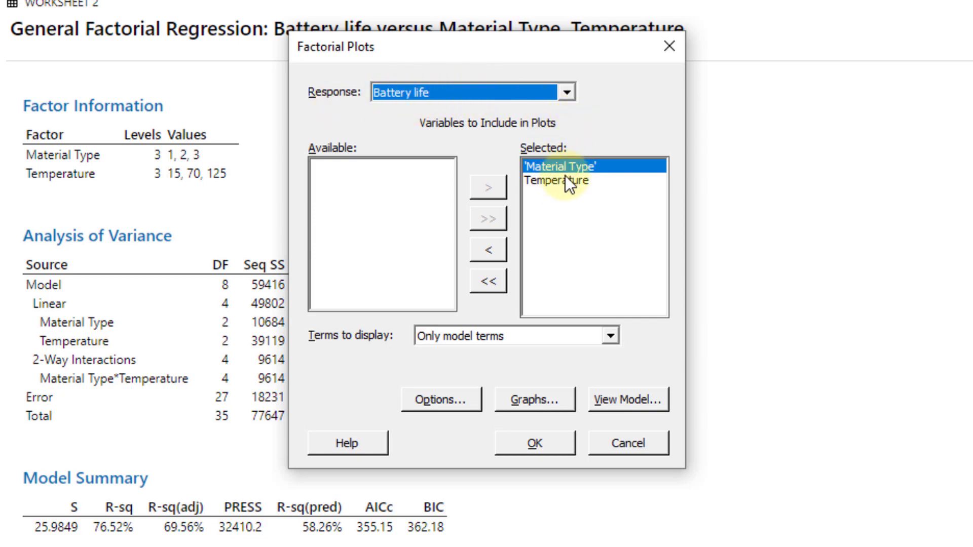
pyautogui.click(467, 395)
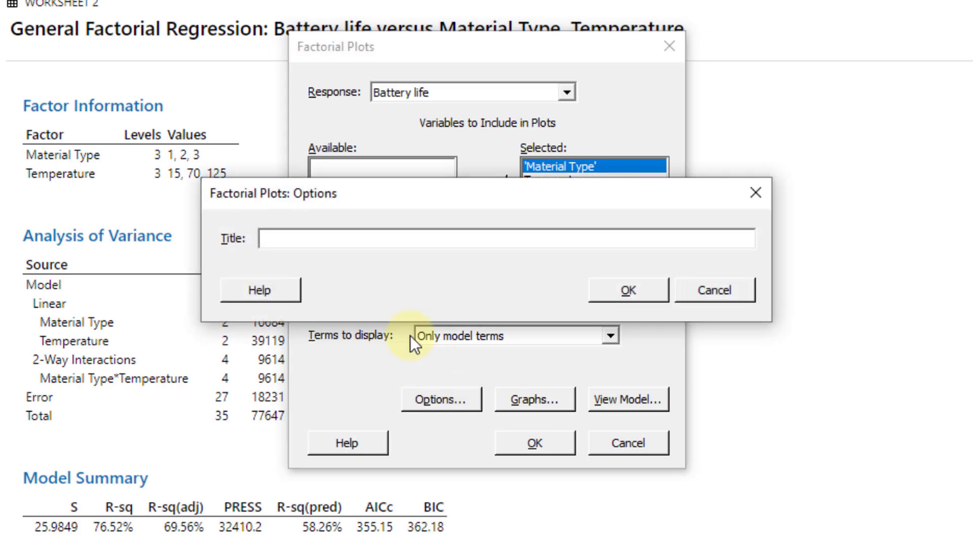
pyautogui.click(653, 293)
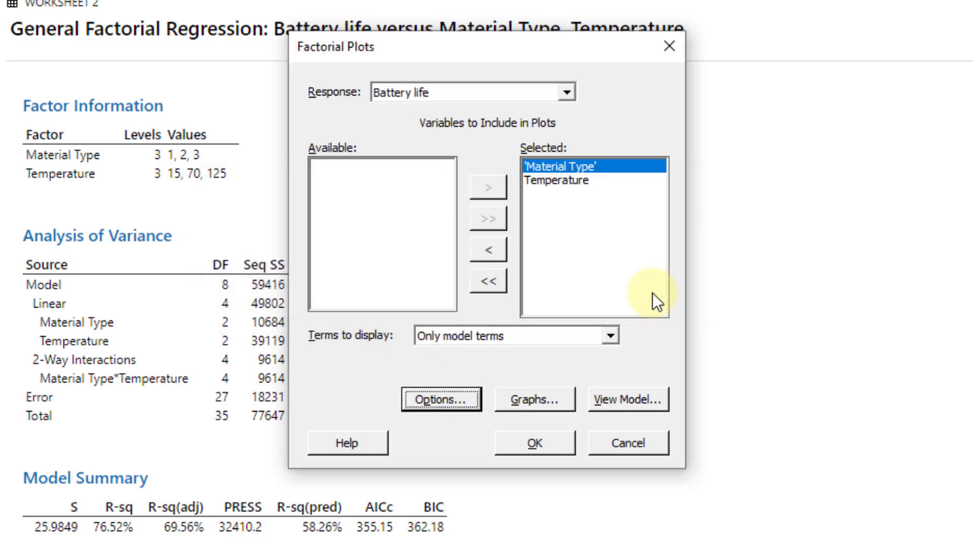
pyautogui.click(536, 403)
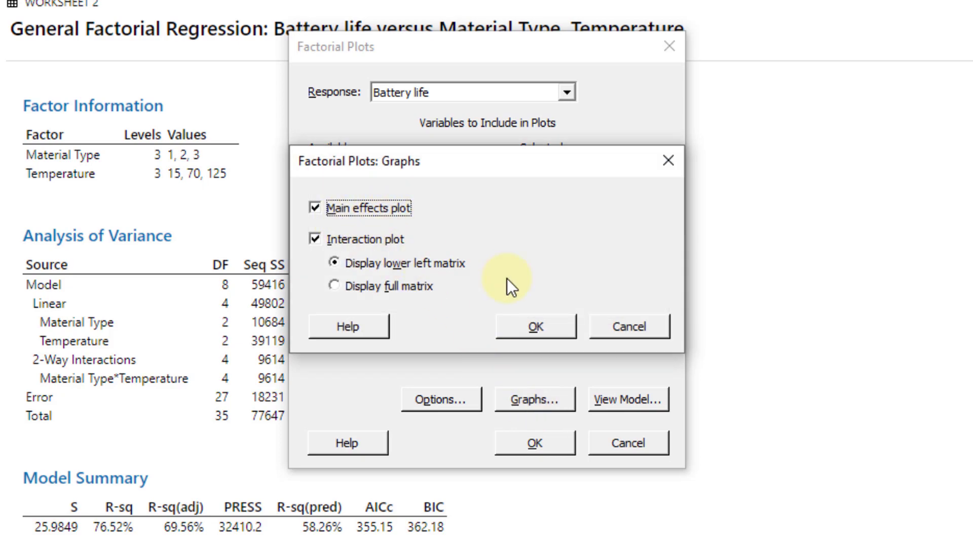
pyautogui.click(558, 331)
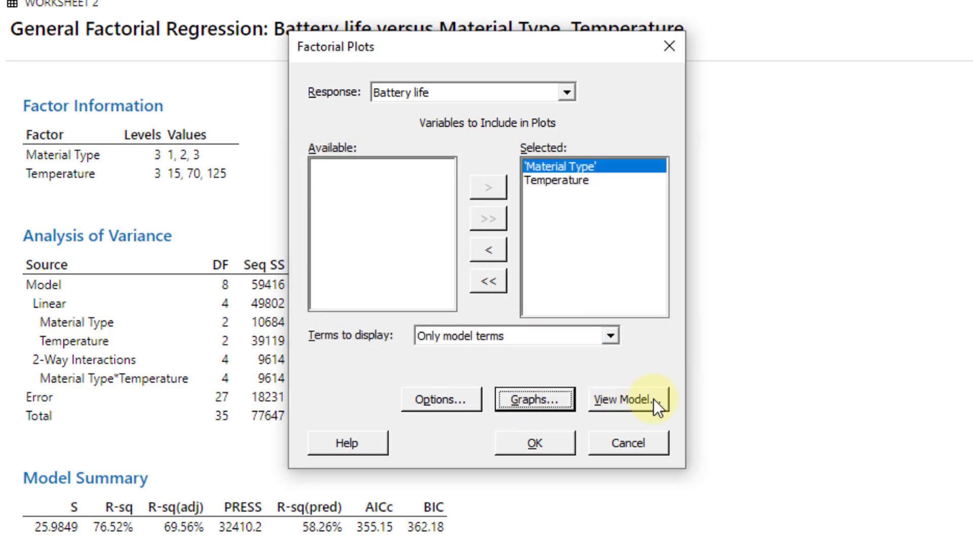
# Check the terms of the Battery life model and generate the factorial plots
pyautogui.click(653, 400)
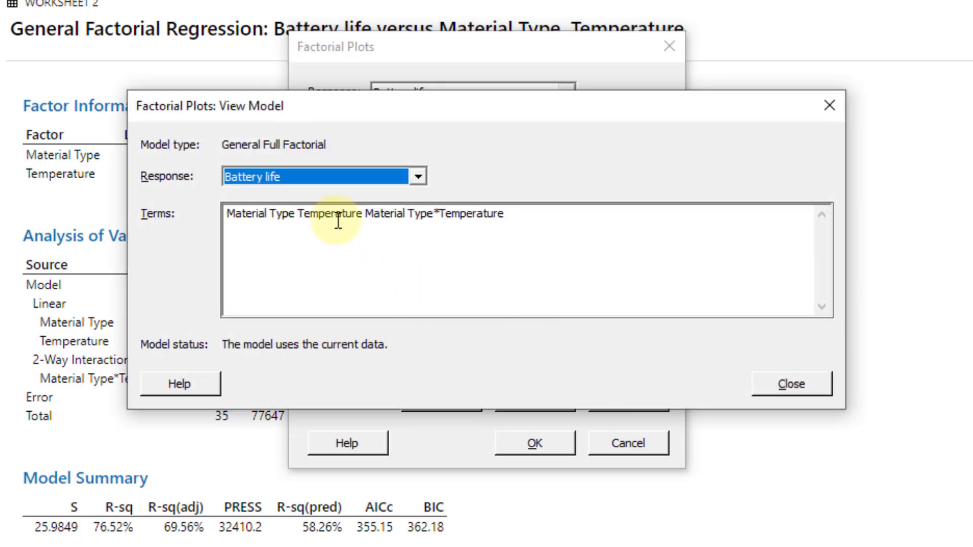
pyautogui.click(817, 394)
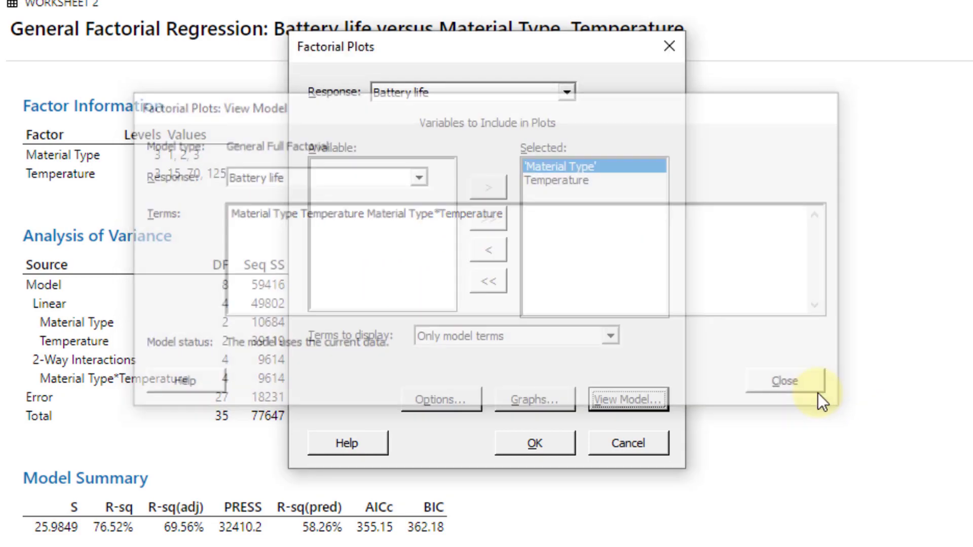
pyautogui.click(533, 446)
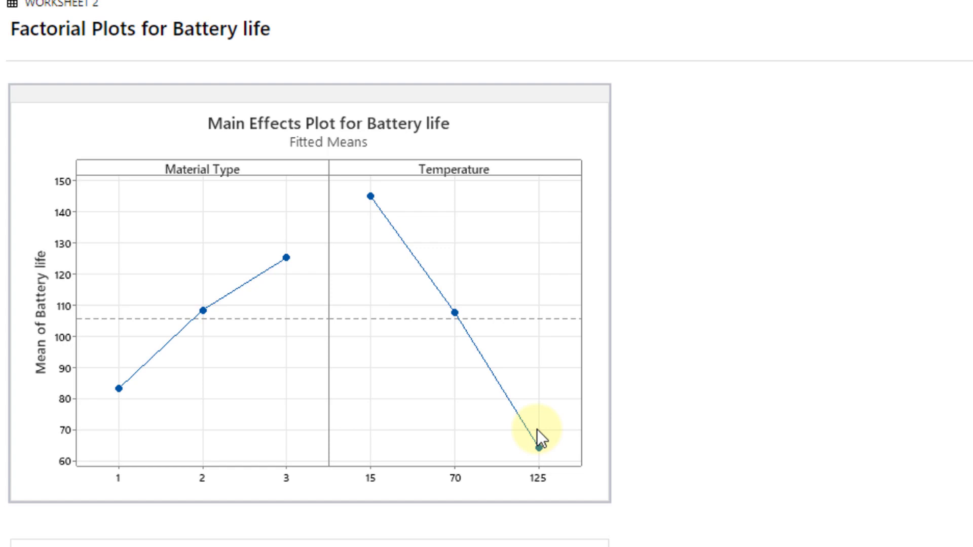
# Enlarge the interaction plot for Battery life to examine how Material Type and Temperature interact
pyautogui.scroll(-5, 504, 239)
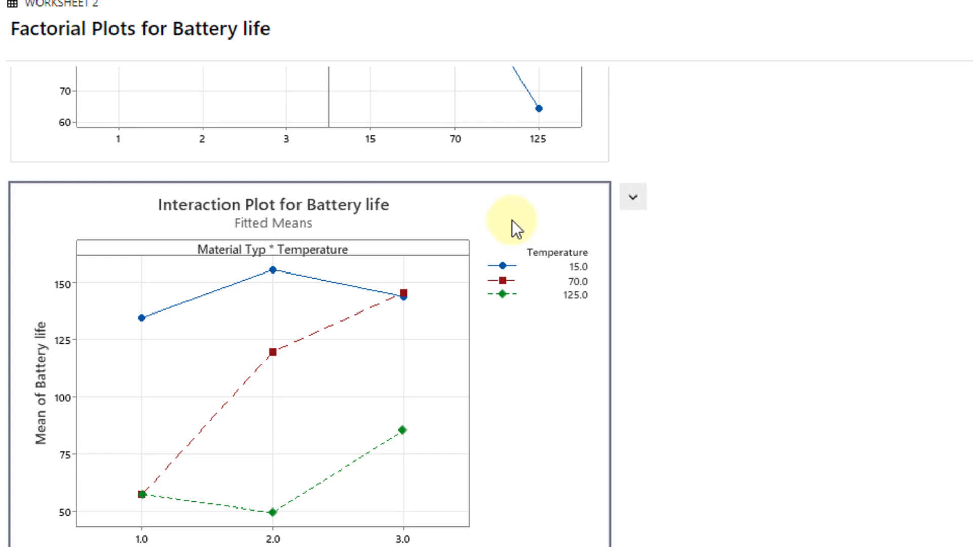
pyautogui.doubleClick(512, 220)
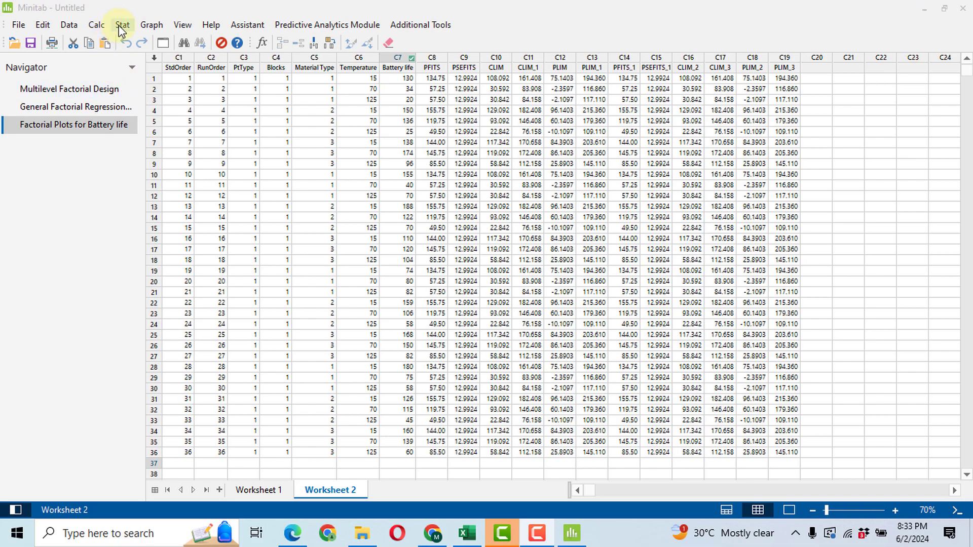
# Start the Response Optimizer for the factorial design, set the Battery life goal to Maximize, and accept its default setup limits
pyautogui.click(123, 25)
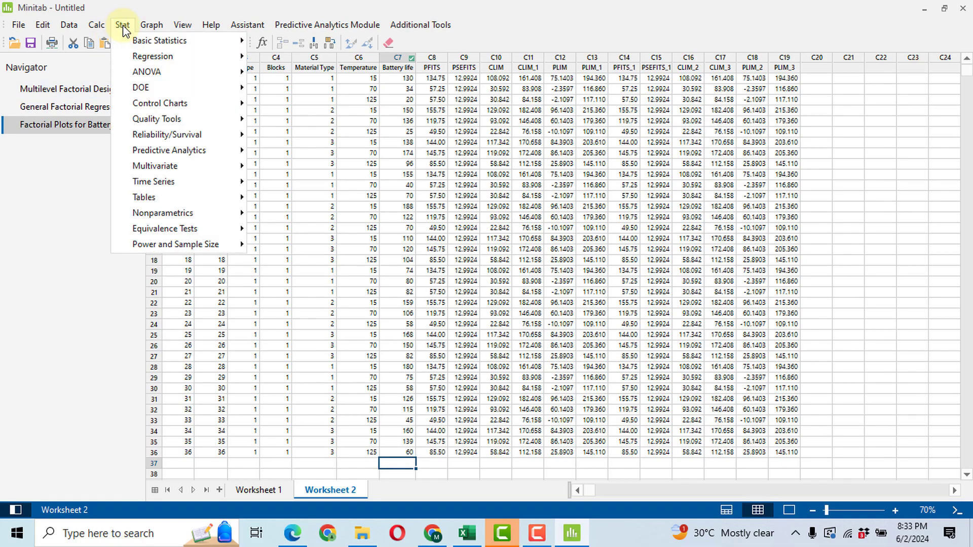
pyautogui.moveTo(178, 95)
pyautogui.moveTo(284, 103)
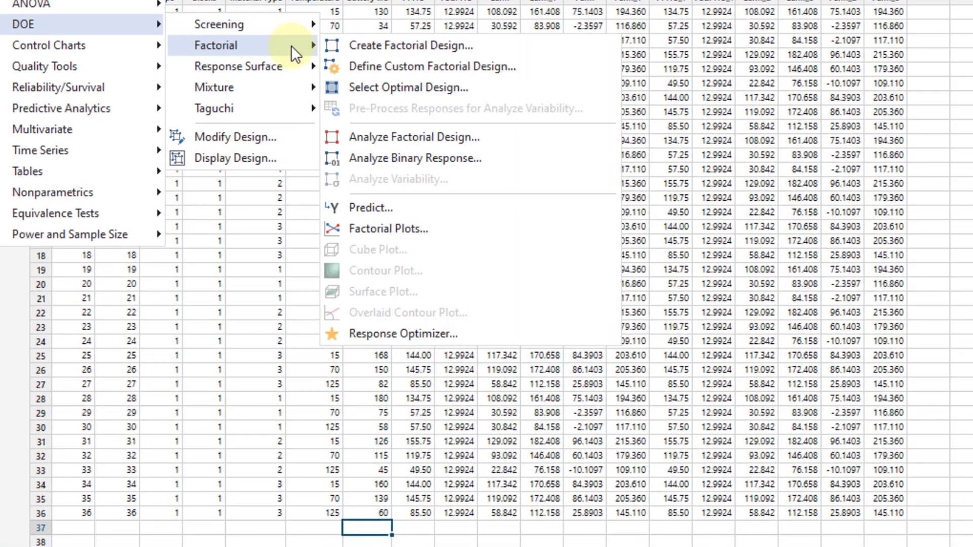
pyautogui.click(418, 331)
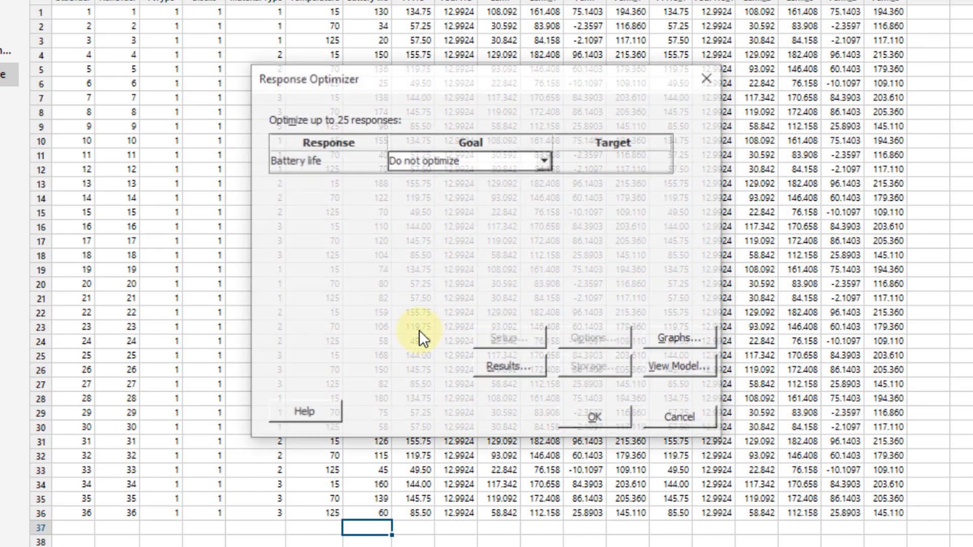
pyautogui.click(546, 159)
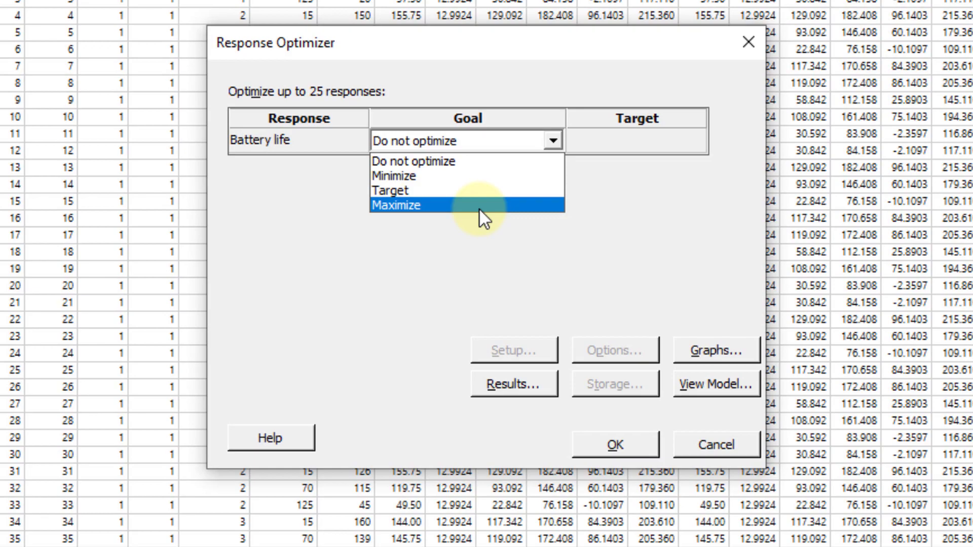
pyautogui.click(479, 206)
pyautogui.click(534, 352)
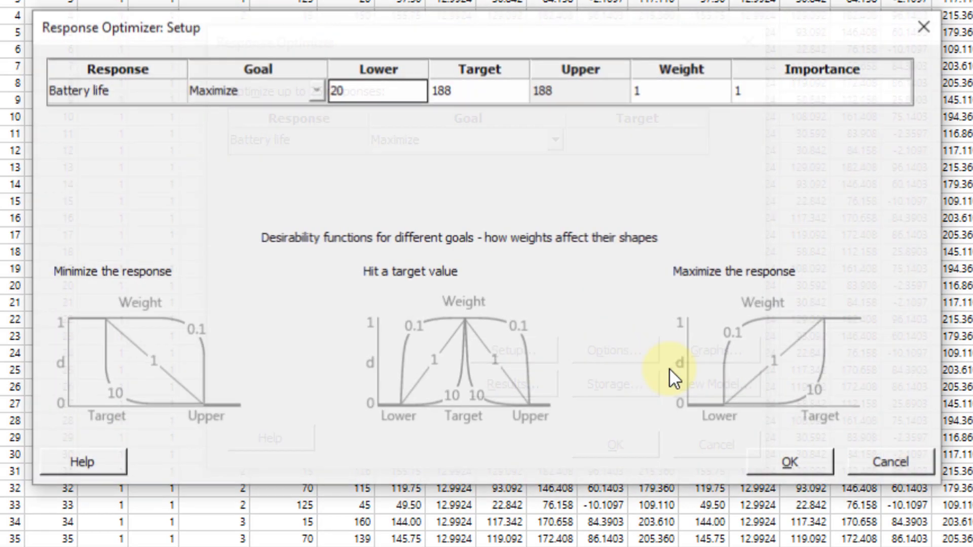
pyautogui.click(823, 464)
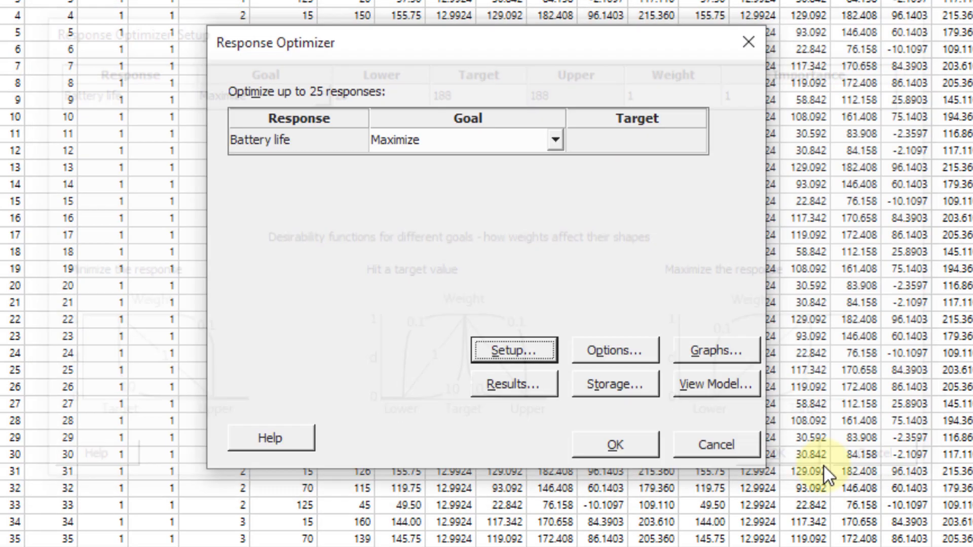
# Constrain Material Type to the region 1 to 3 and Temperature to the region 15 to 125 for the optimization
pyautogui.click(637, 355)
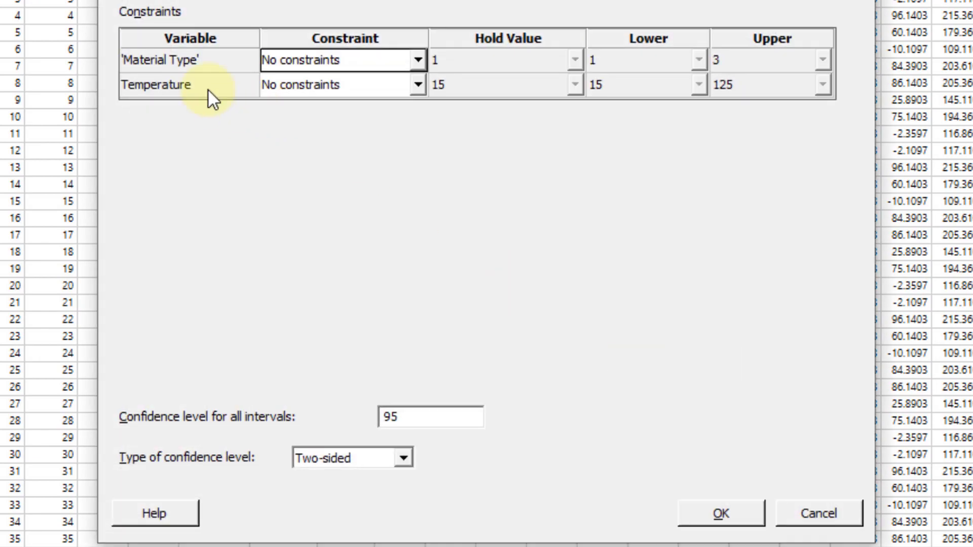
pyautogui.click(421, 56)
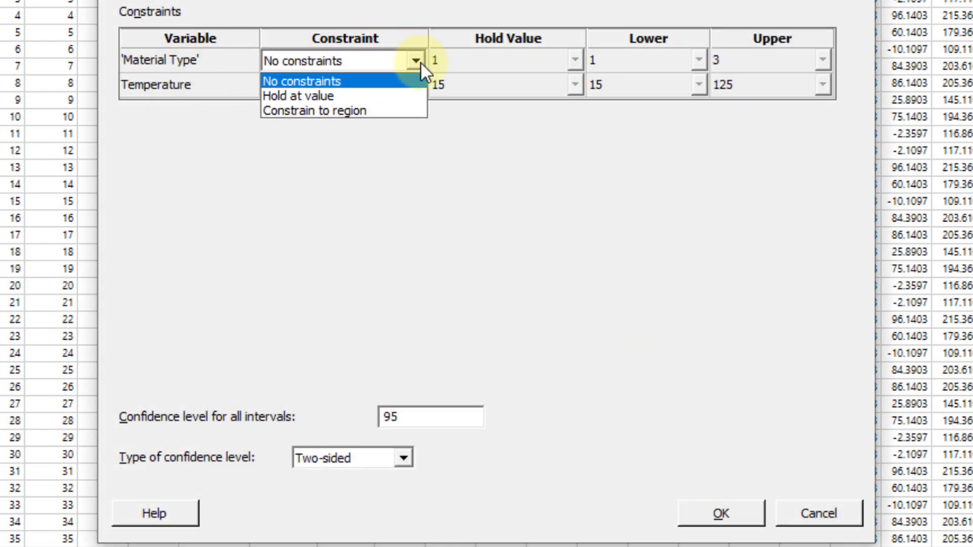
pyautogui.click(375, 112)
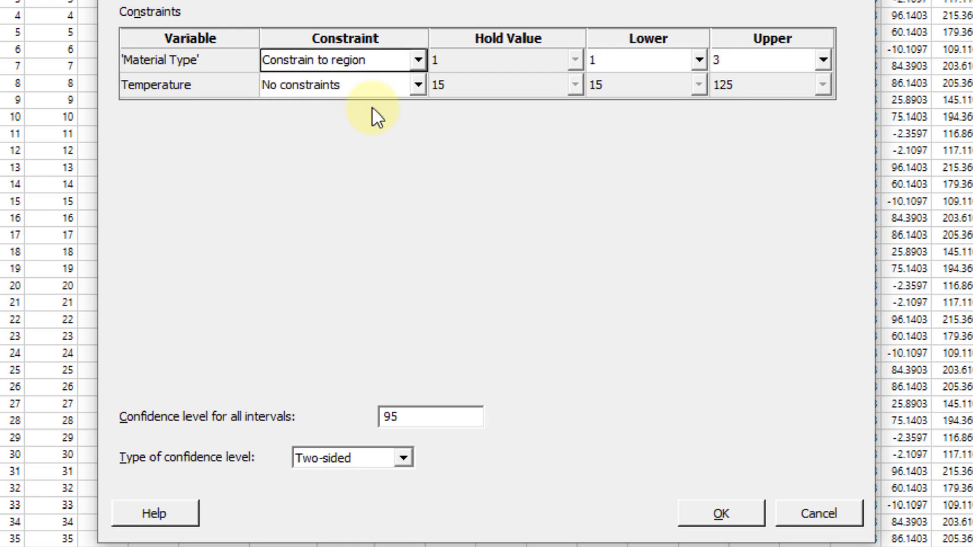
pyautogui.click(422, 84)
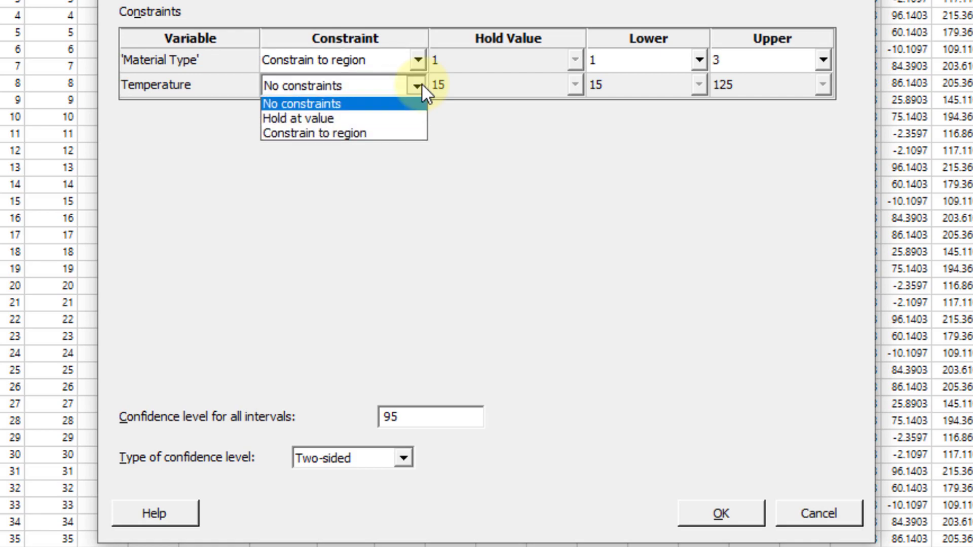
pyautogui.click(378, 147)
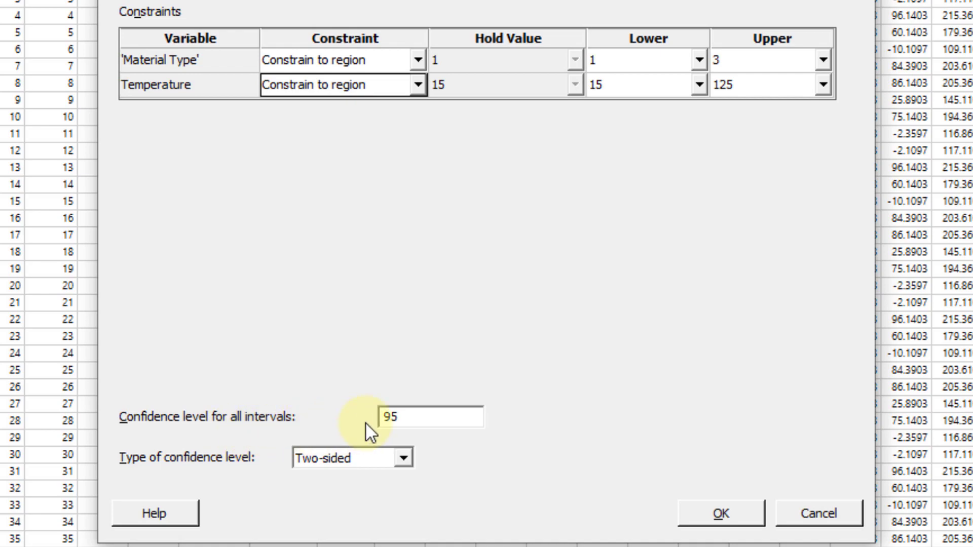
pyautogui.click(729, 515)
# Keep the optimization plot and the default results output with one solution to display
pyautogui.click(730, 349)
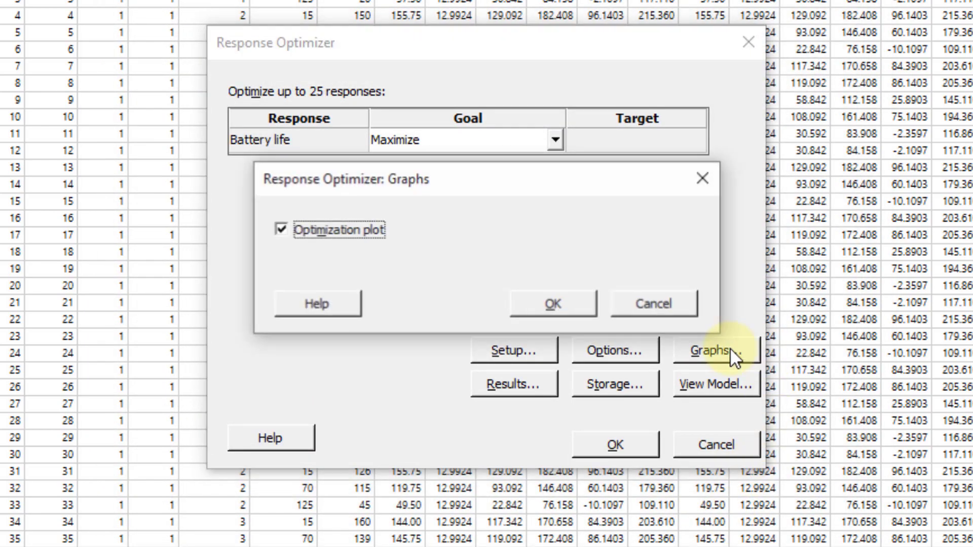
pyautogui.click(571, 307)
pyautogui.click(539, 388)
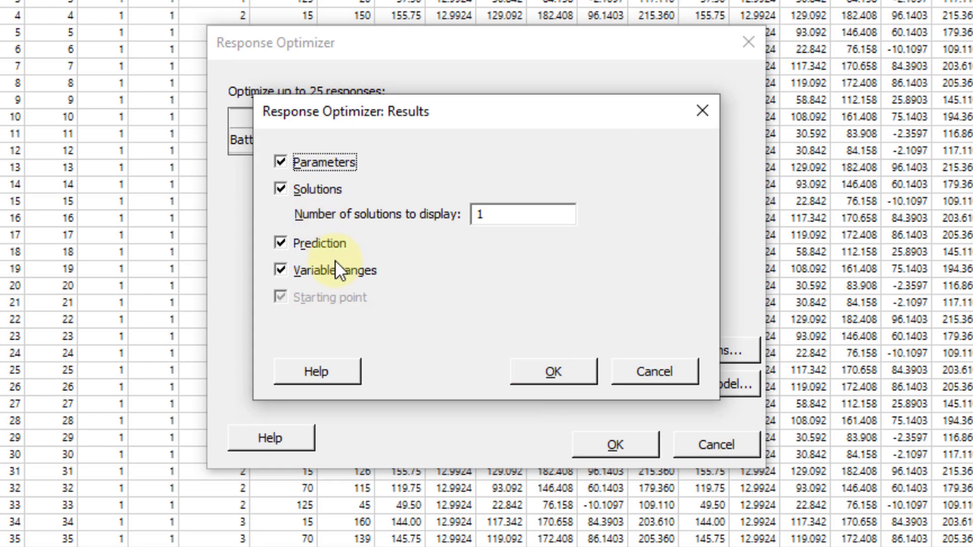
pyautogui.click(566, 370)
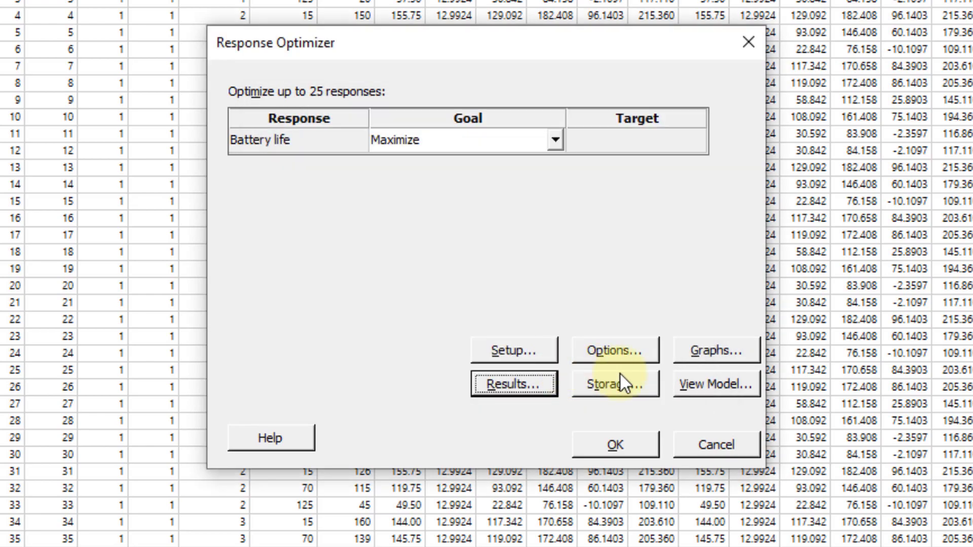
# Check the storage settings and the Battery life model terms without changing them, and run the response optimization
pyautogui.click(635, 383)
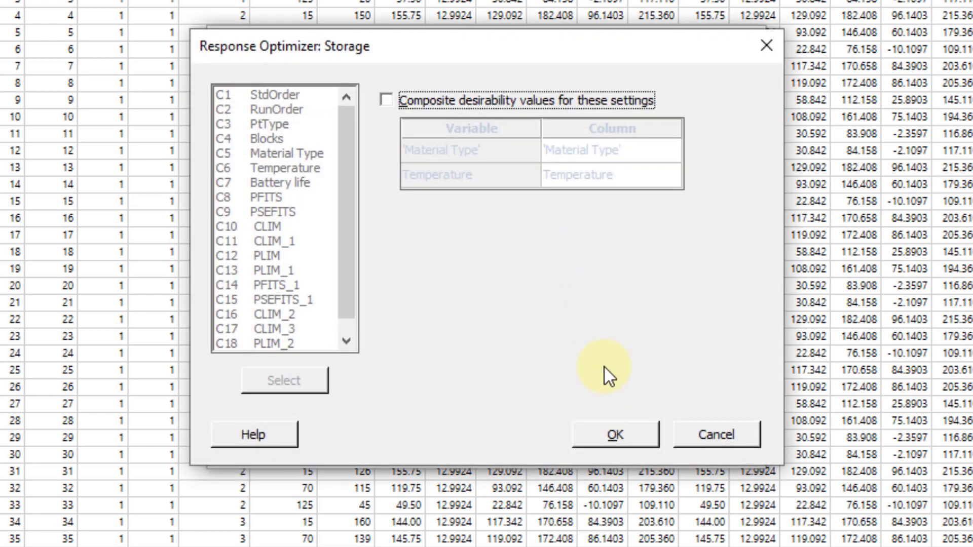
pyautogui.click(625, 431)
pyautogui.click(725, 386)
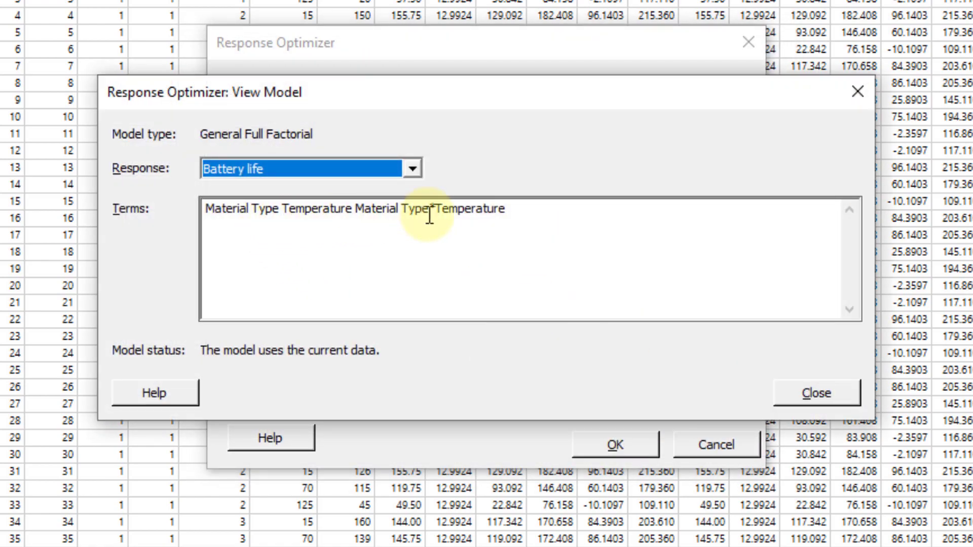
pyautogui.click(817, 393)
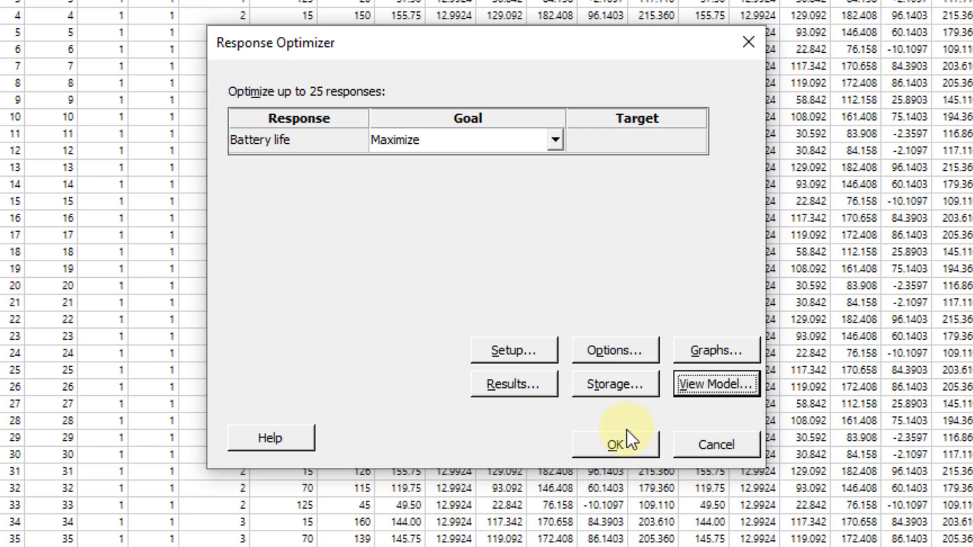
pyautogui.click(622, 439)
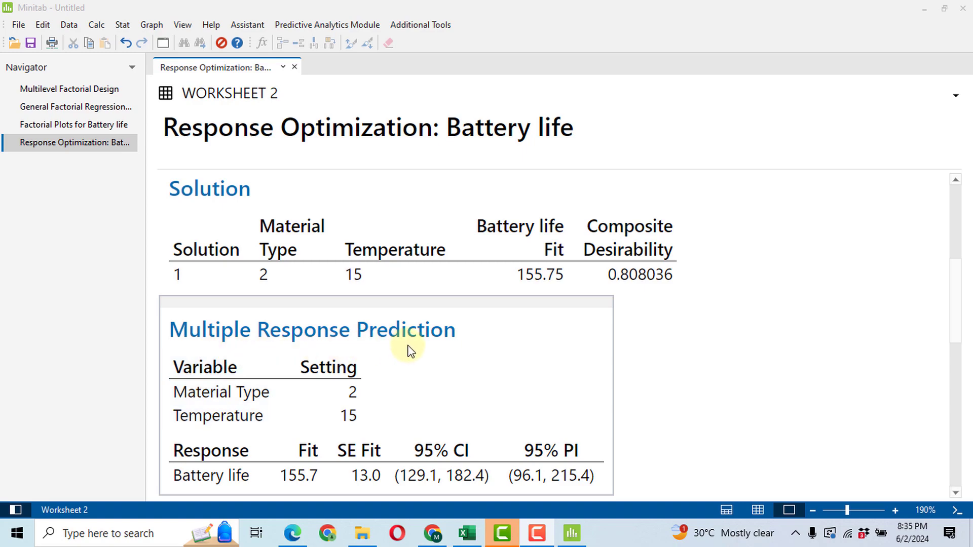
# Review the response optimization output and check the fitted mean for Material Type 3 at Temperature 70 on the interaction plot
pyautogui.moveTo(957, 282); pyautogui.dragTo(965, 369)
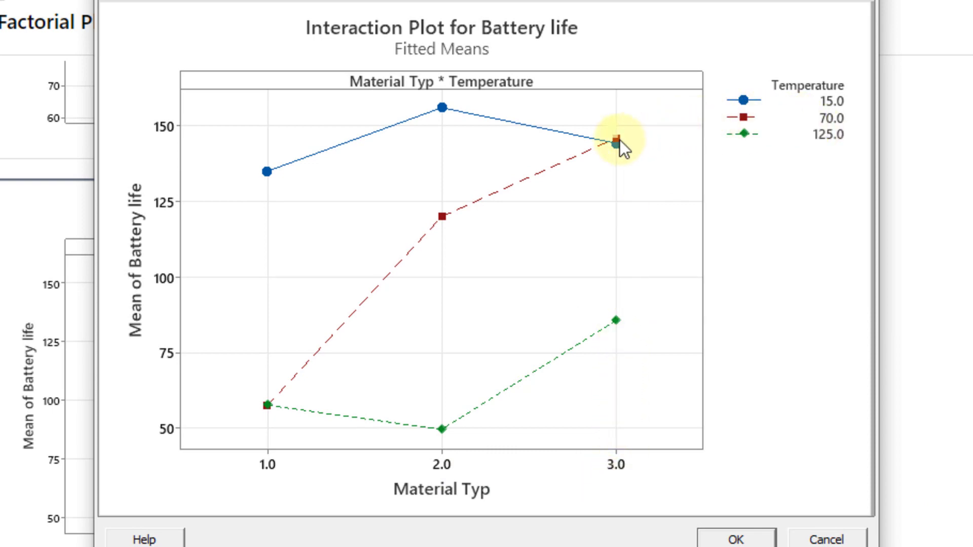
pyautogui.moveTo(619, 138)
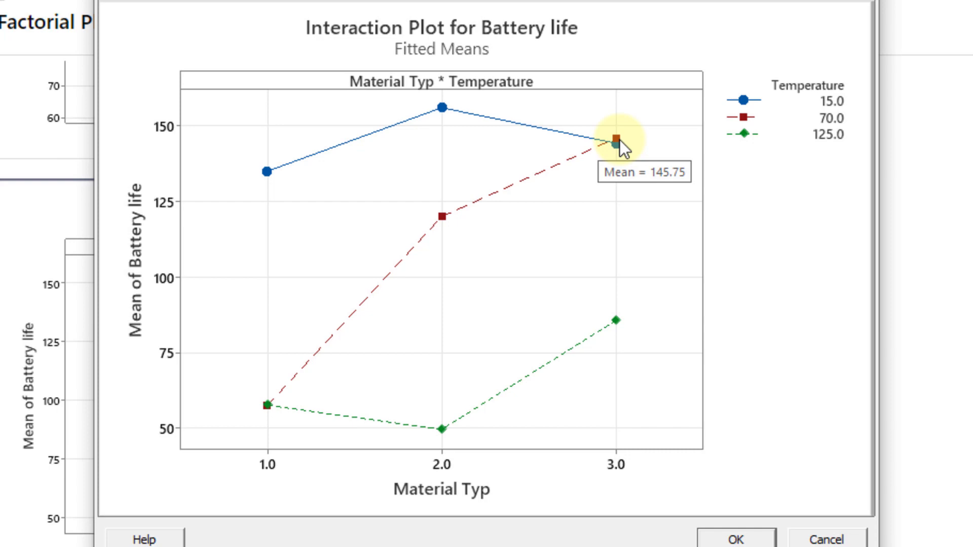